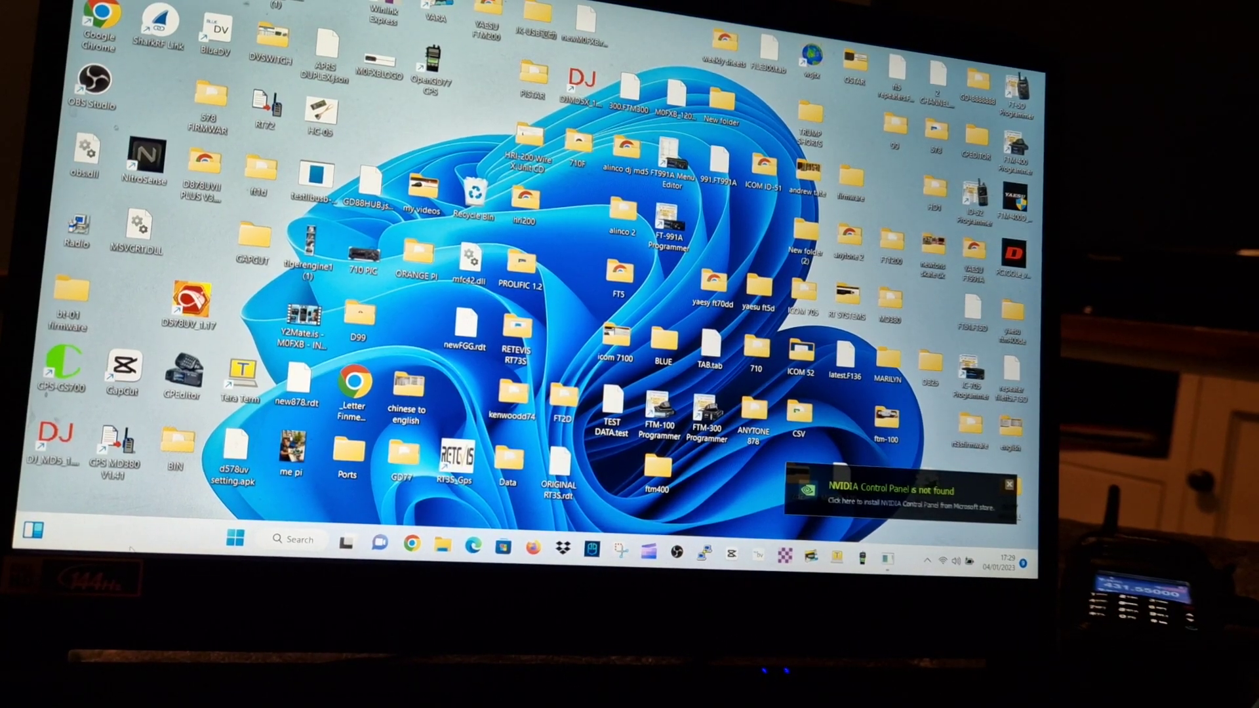
- Bring up the Start button's power-user menu to begin a Shift+Restart into recovery
{"action": "left_click", "coordinate": [235, 537]}
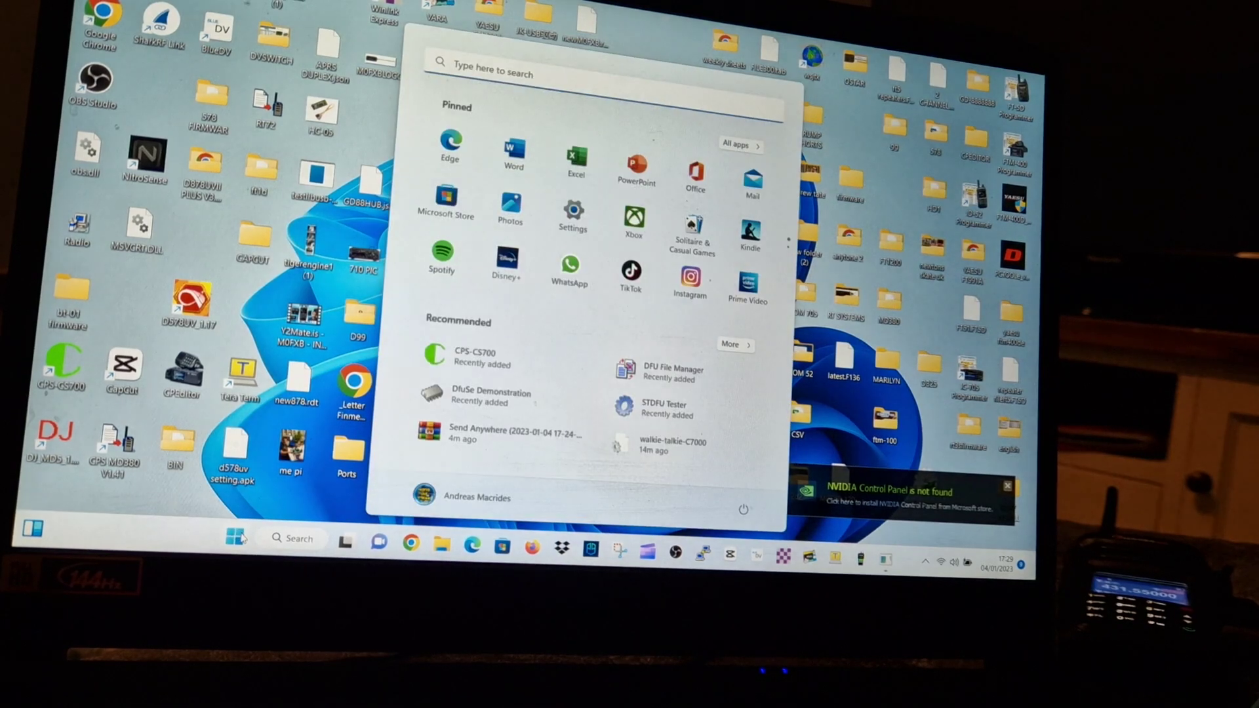
{"action": "right_click", "coordinate": [235, 537]}
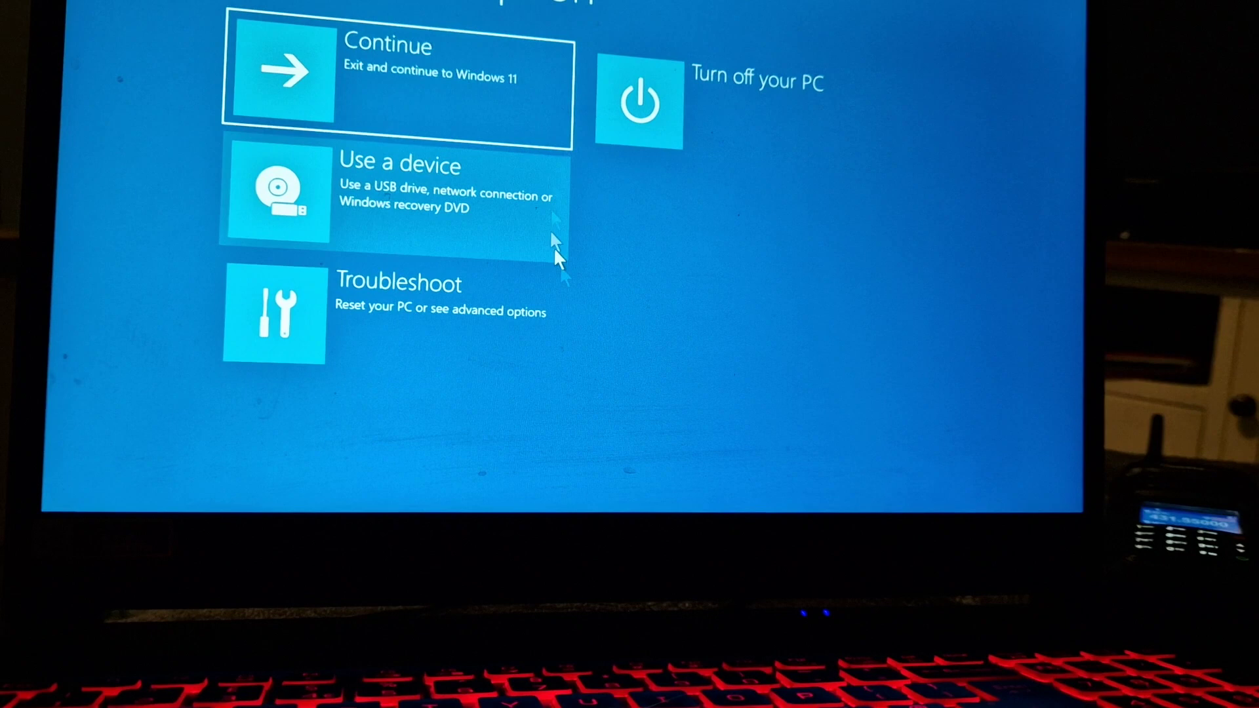
- Go to Troubleshoot, then Advanced options in the recovery menu
{"action": "left_click", "coordinate": [440, 307]}
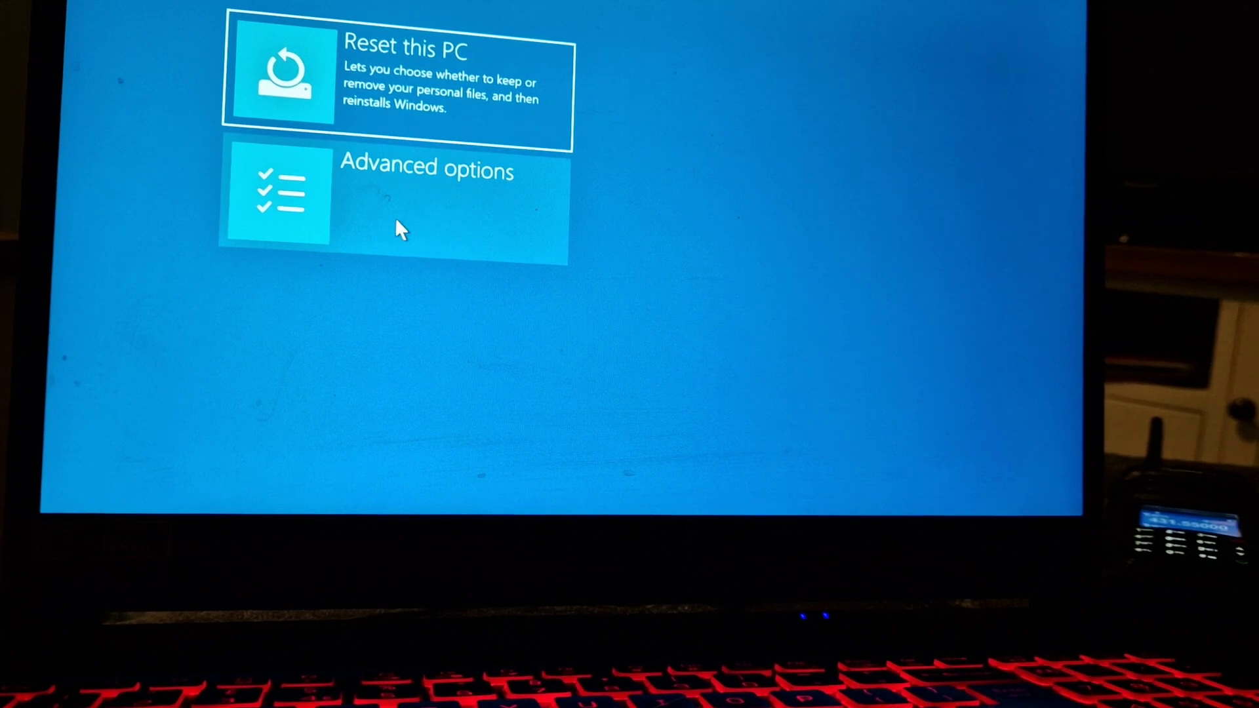
{"action": "left_click", "coordinate": [438, 212]}
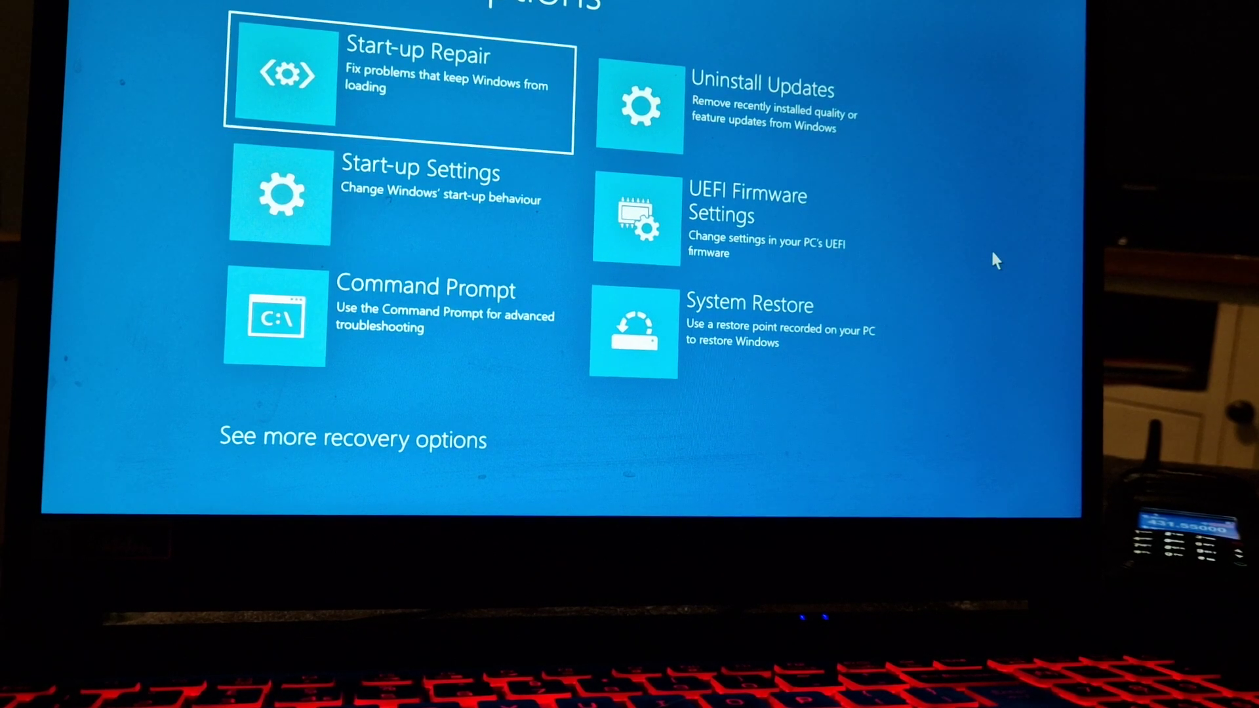
- Choose Start-up Settings and restart to reach the numbered boot options list
{"action": "left_click", "coordinate": [445, 201]}
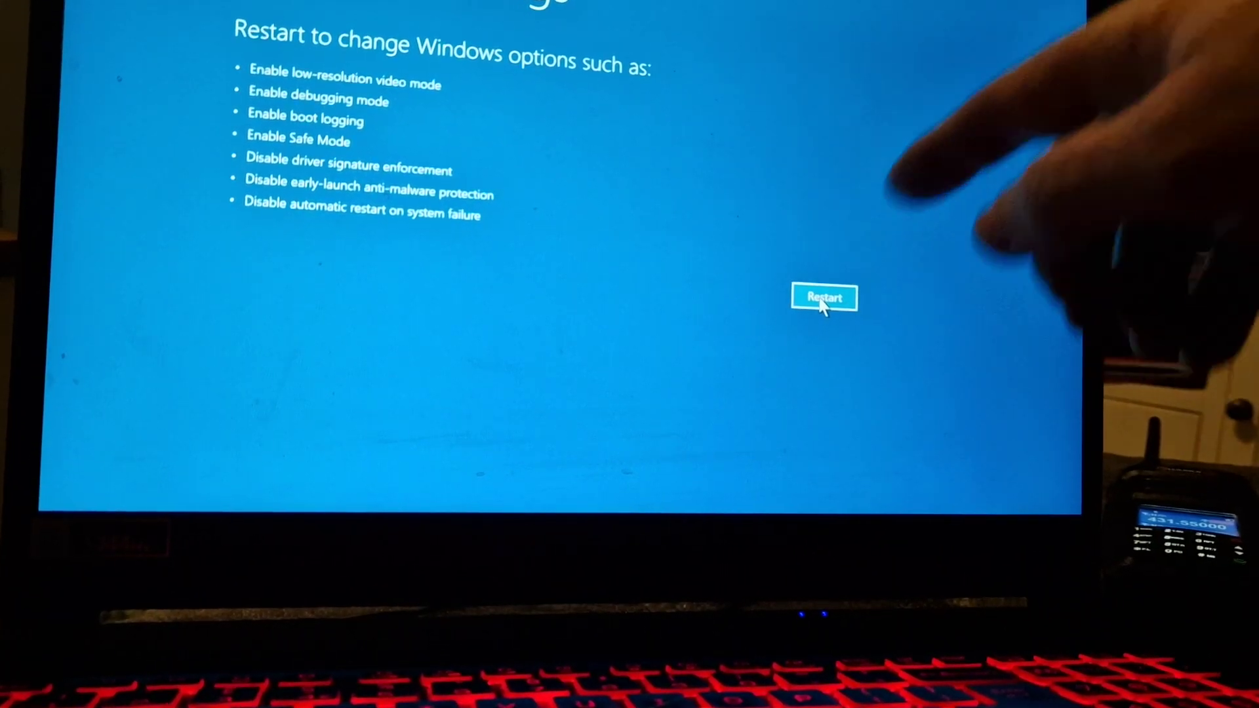
{"action": "left_click", "coordinate": [824, 298]}
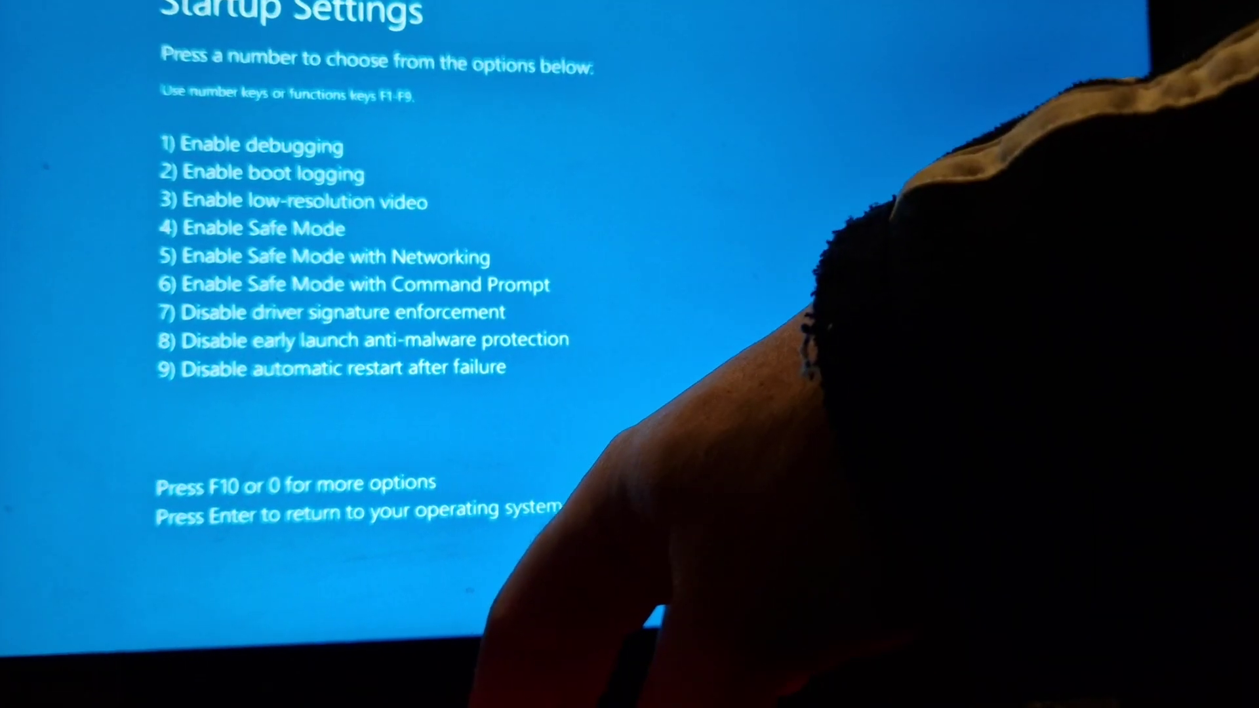
{"action": "key", "text": "4"}
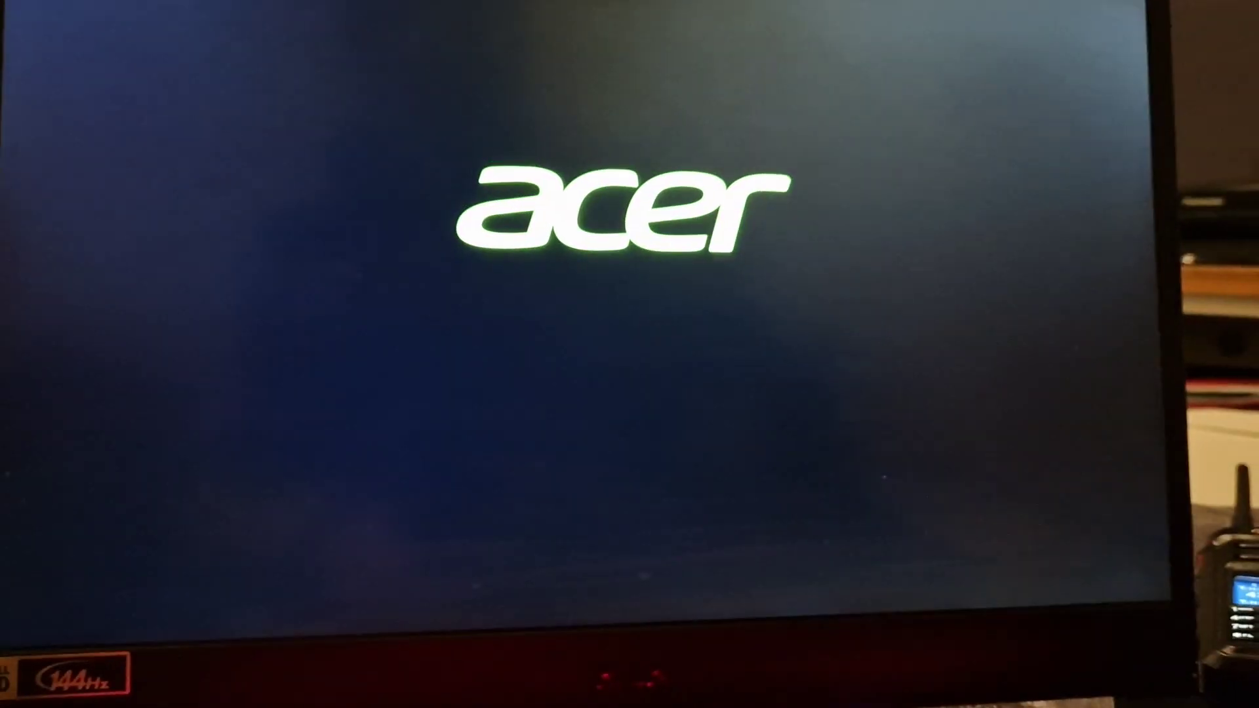